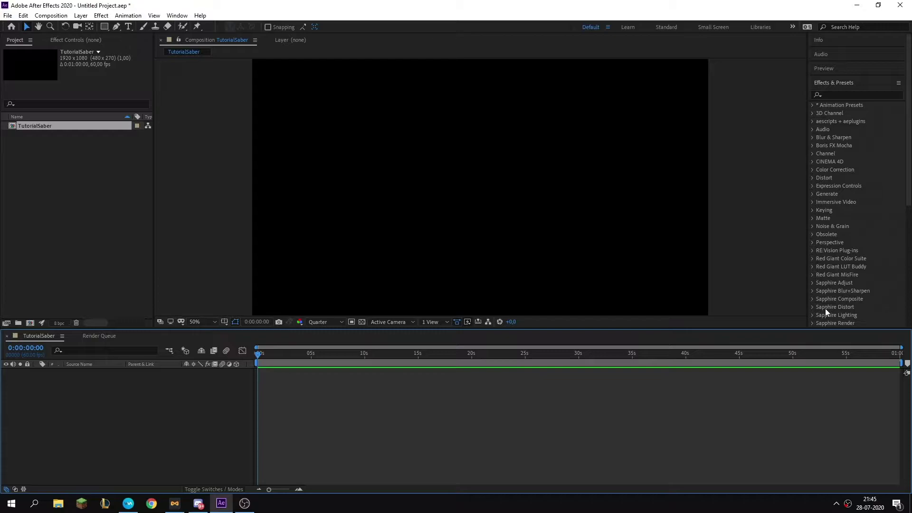
# Search Chrome for 'saber after effects'
pyautogui.click(151, 504)
pyautogui.write('sa')
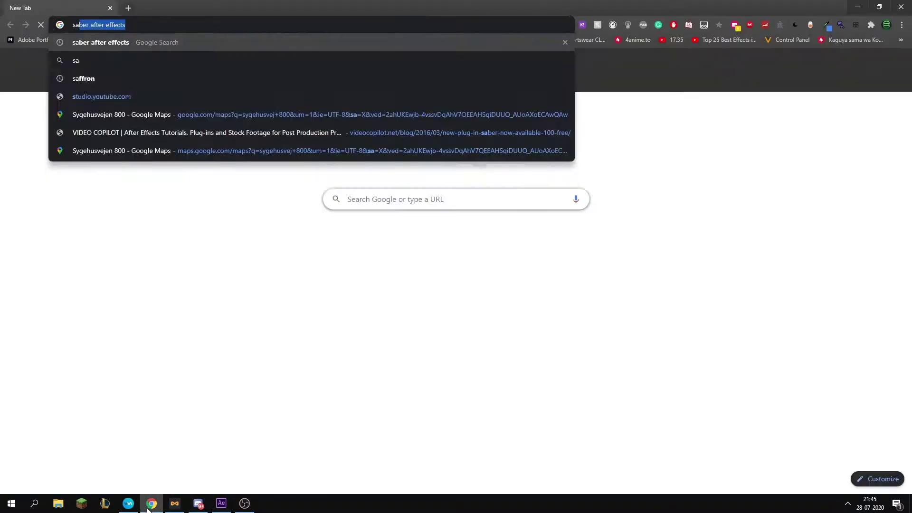
pyautogui.write('ber')
pyautogui.press('Return')
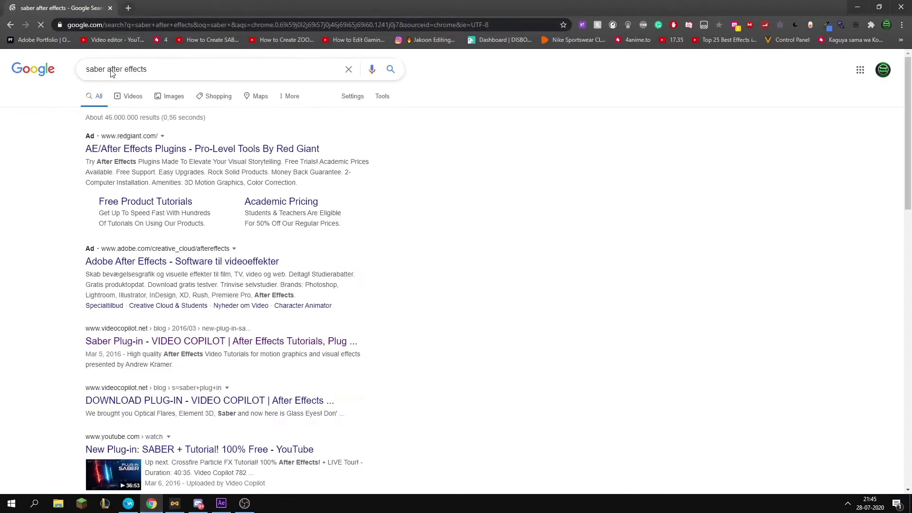
pyautogui.tripleClick(110, 71)
pyautogui.click(0, 164)
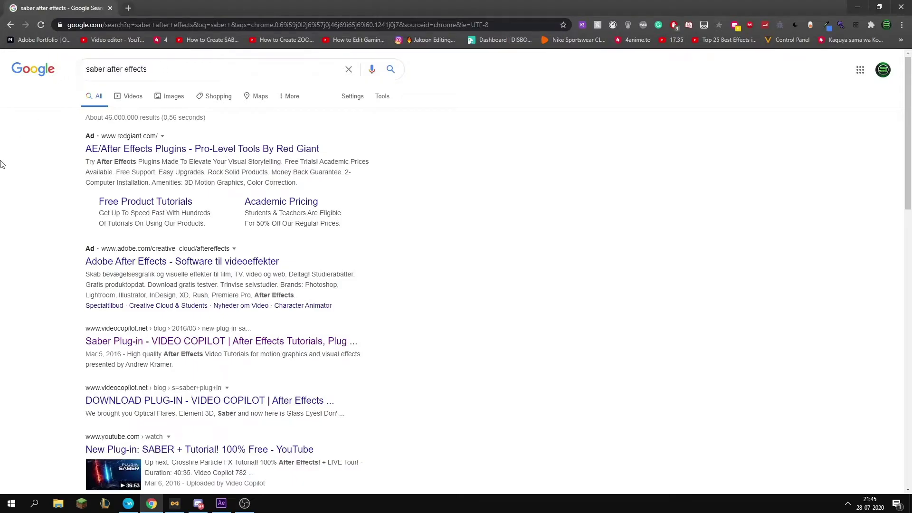
# Open the Video Copilot Saber plug-in result and scroll down to its Download buttons
pyautogui.click(159, 344)
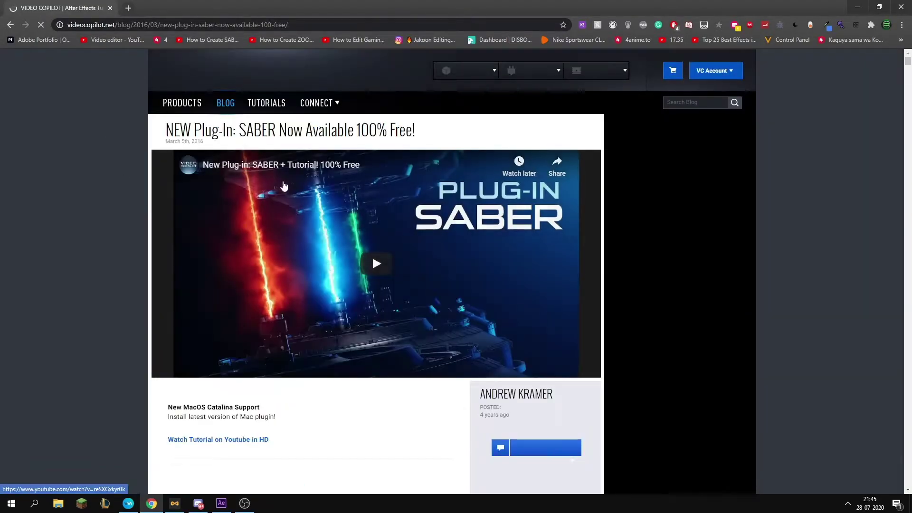
pyautogui.scroll(-2, 285, 188)
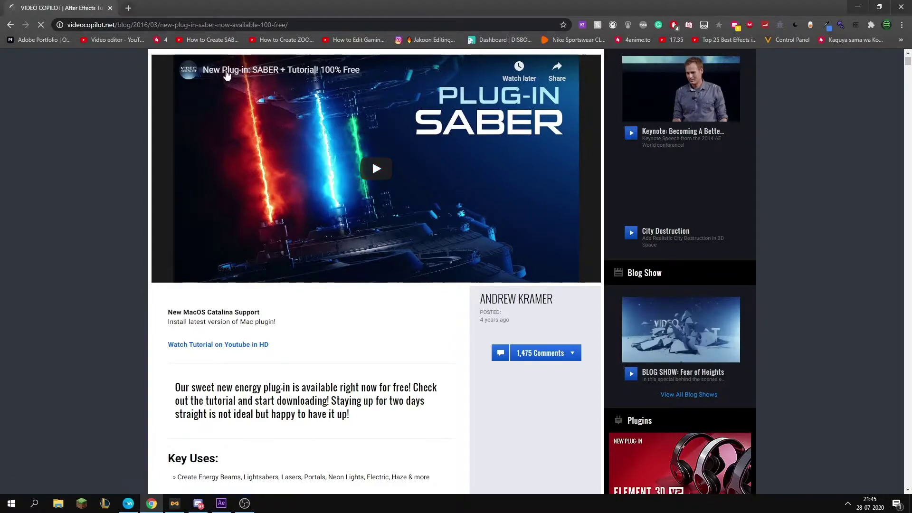
pyautogui.scroll(-4, 390, 180)
pyautogui.scroll(-3, 389, 179)
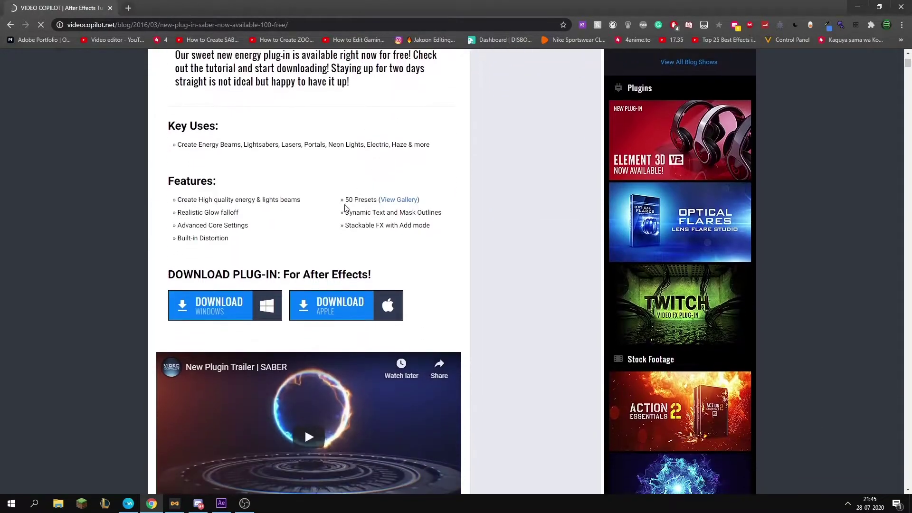
pyautogui.scroll(-3, 246, 290)
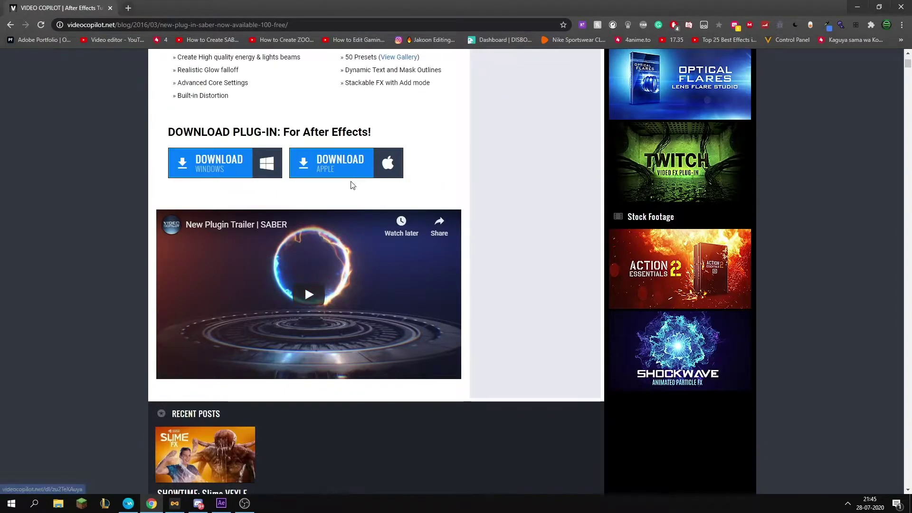
pyautogui.scroll(-2, 351, 184)
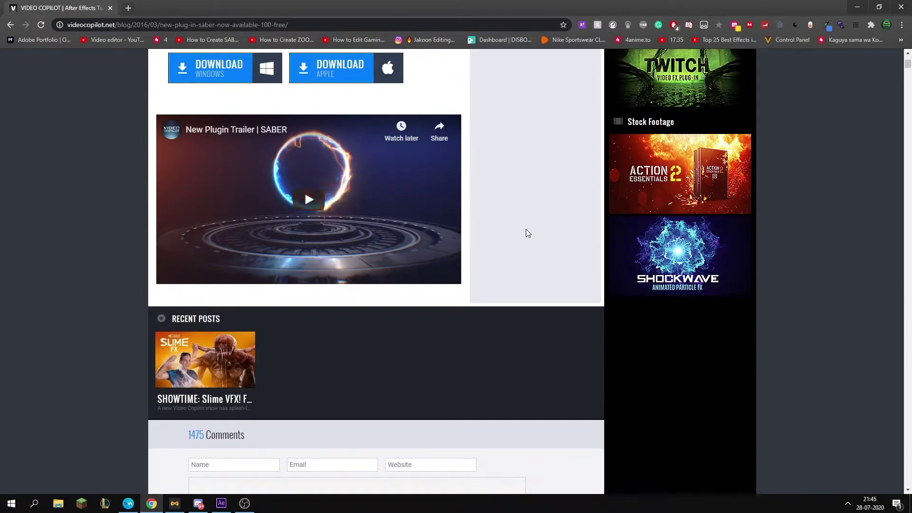
pyautogui.scroll(-1, 525, 232)
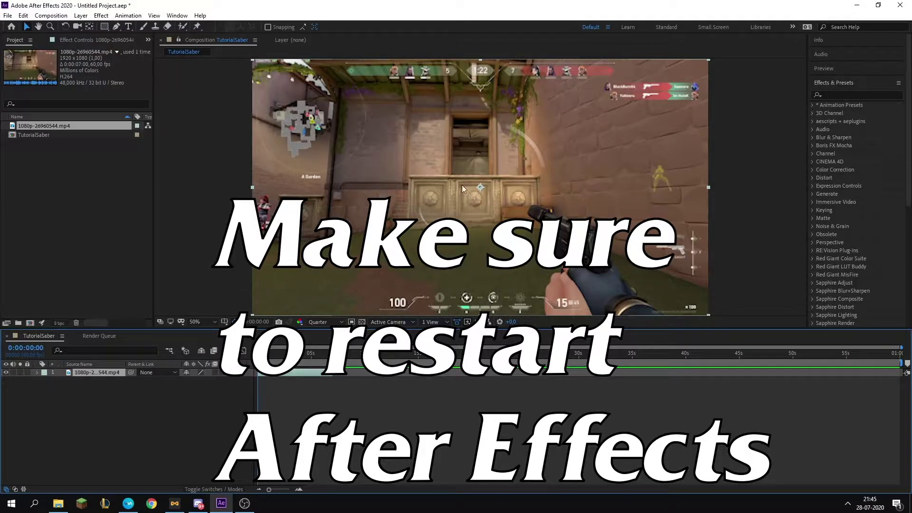
# Create a text layer reading 'Jakoon' in the composition
pyautogui.hotkey('ctrl', 't')
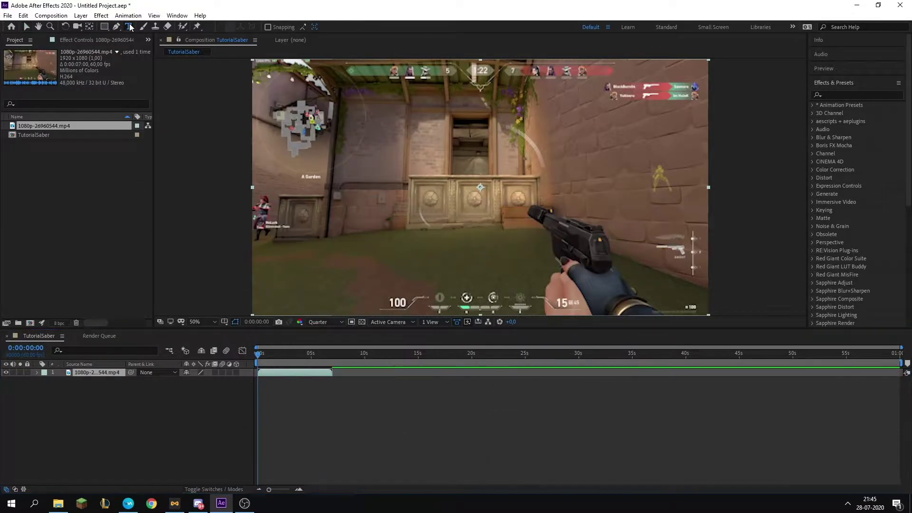
pyautogui.click(452, 199)
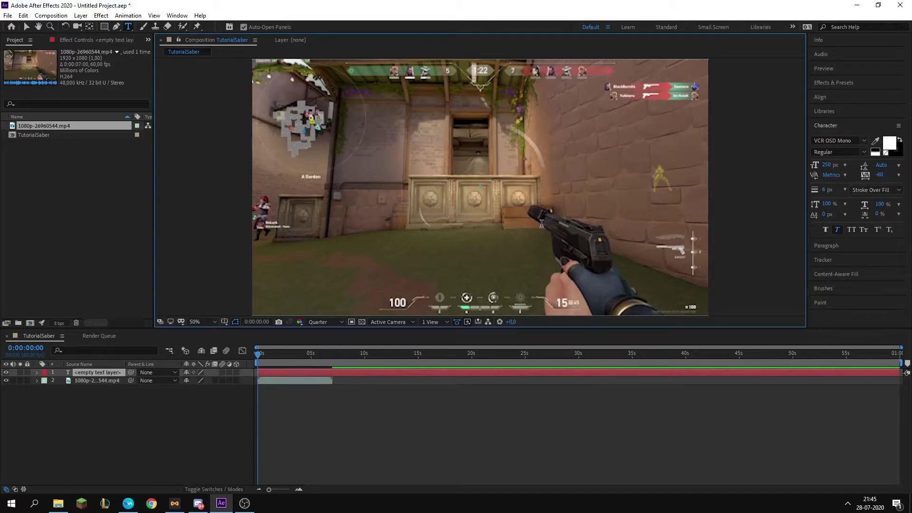
pyautogui.write('Jakoon')
pyautogui.click(26, 27)
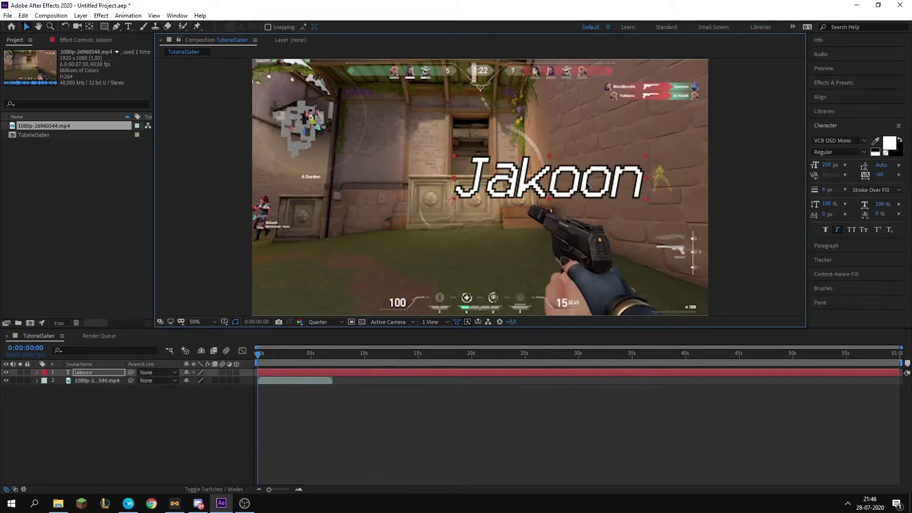
# Enlarge the Jakoon text and centre it over the gameplay footage
pyautogui.moveTo(587, 185); pyautogui.dragTo(496, 205)
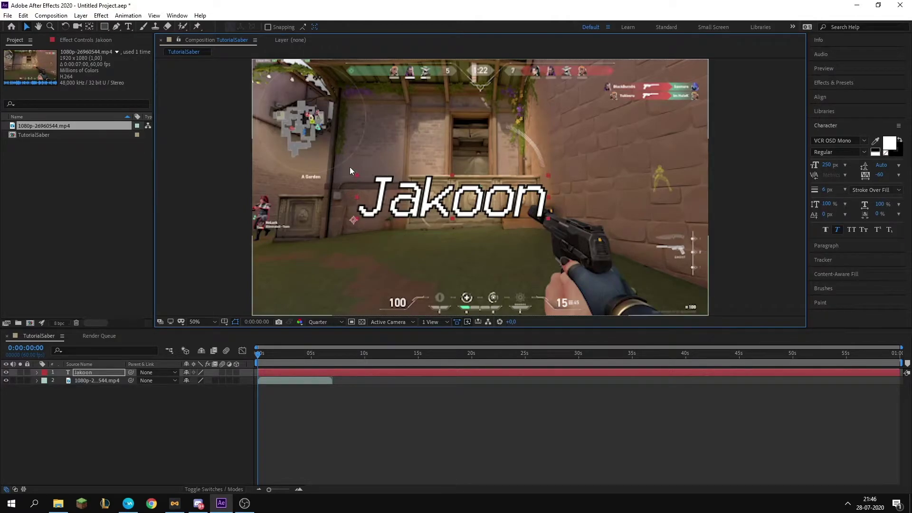
pyautogui.moveTo(357, 175); pyautogui.dragTo(295, 153)
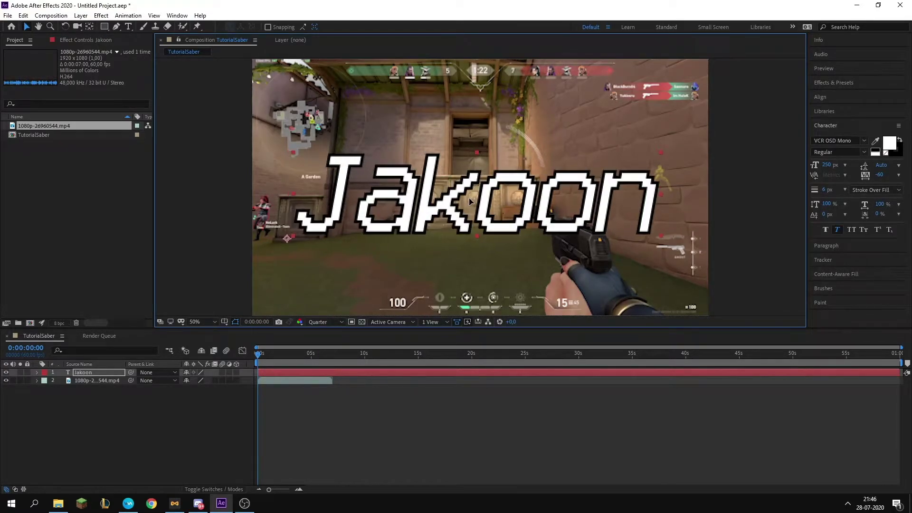
pyautogui.moveTo(469, 198); pyautogui.dragTo(462, 197)
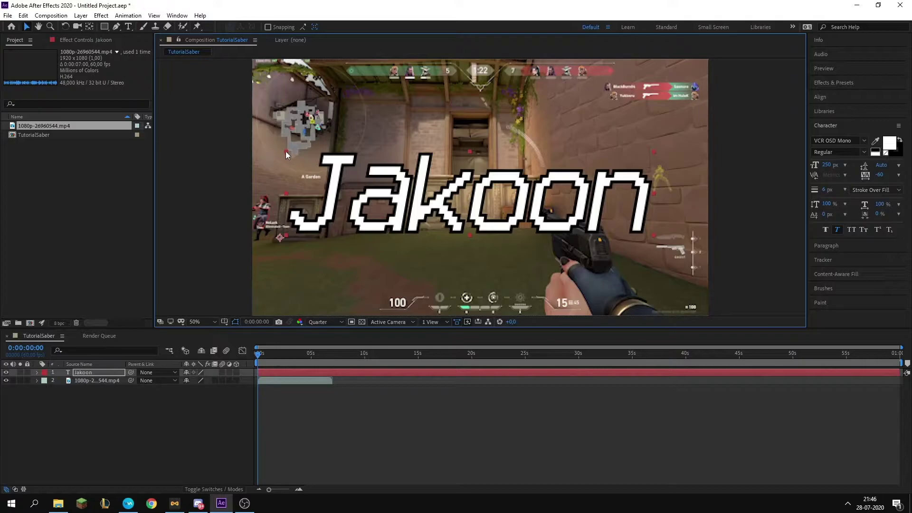
pyautogui.moveTo(286, 151); pyautogui.dragTo(367, 138)
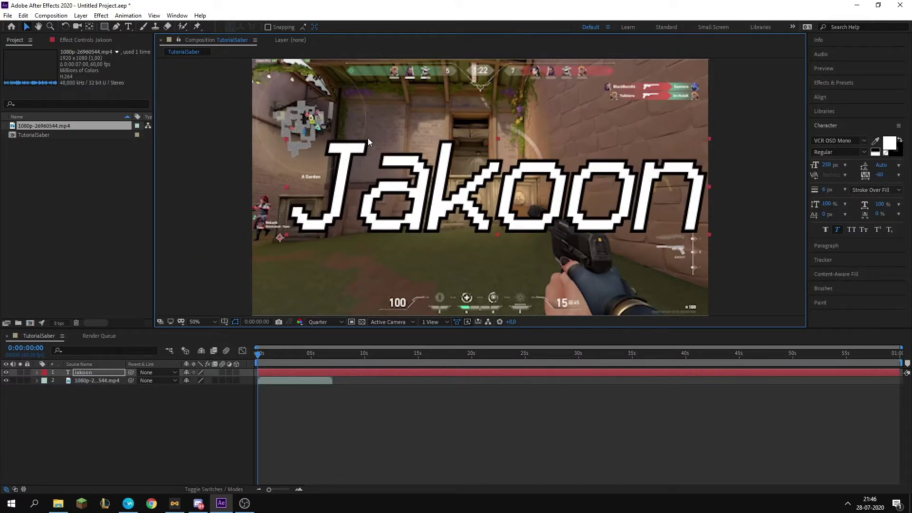
pyautogui.moveTo(516, 180); pyautogui.dragTo(488, 180)
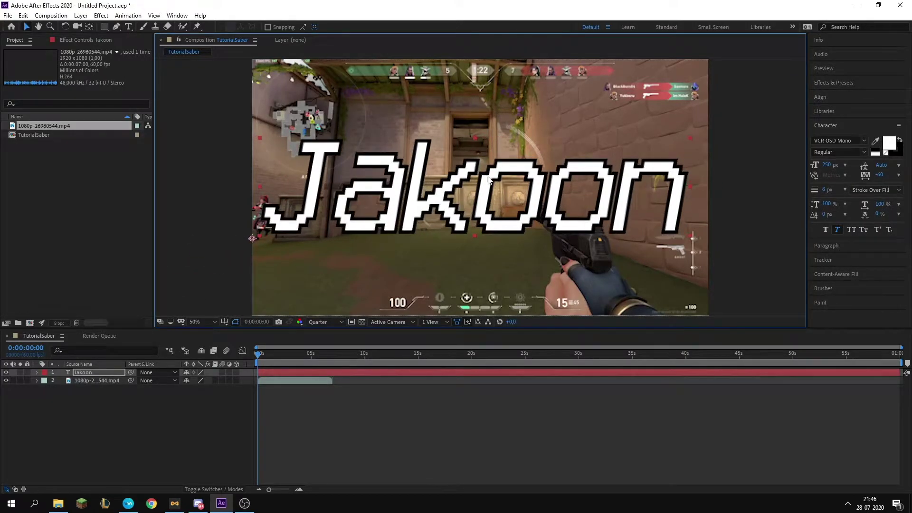
# Change the Jakoon title's font to Friz Quadrata
pyautogui.click(864, 142)
pyautogui.scroll(15, 819, 214)
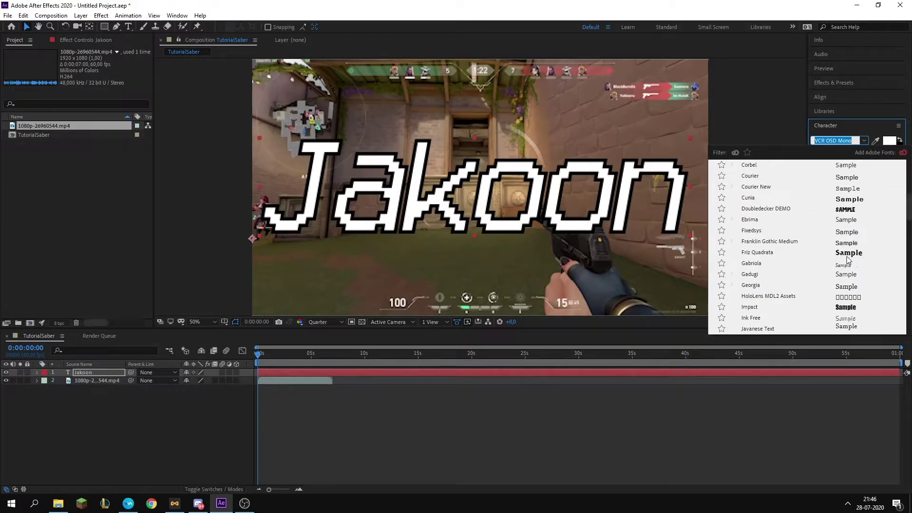
pyautogui.click(845, 255)
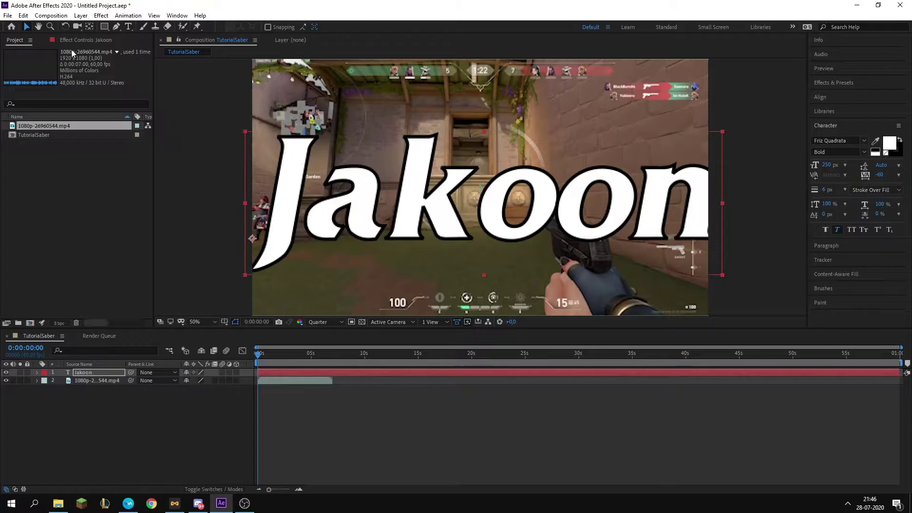
pyautogui.click(413, 199)
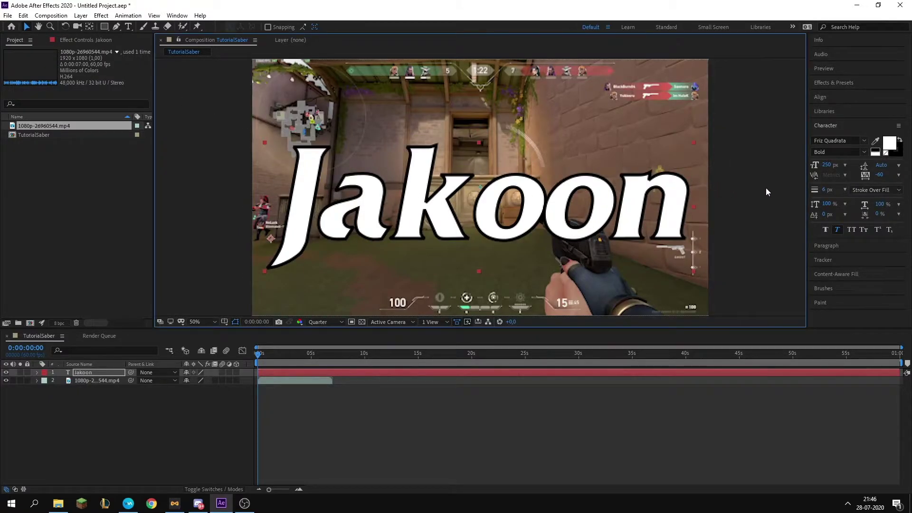
# Start a new 1920x1080 black solid named Saber from the Layer > New menu
pyautogui.rightClick(73, 399)
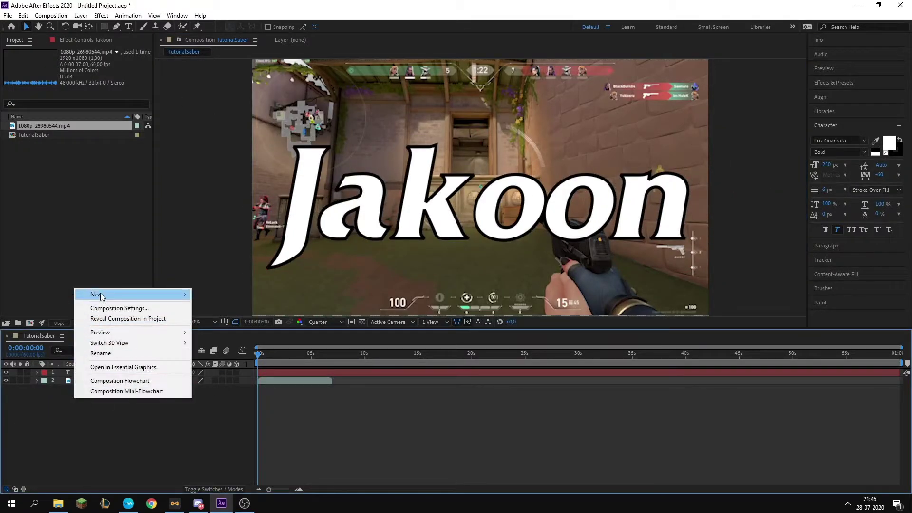
pyautogui.moveTo(101, 296)
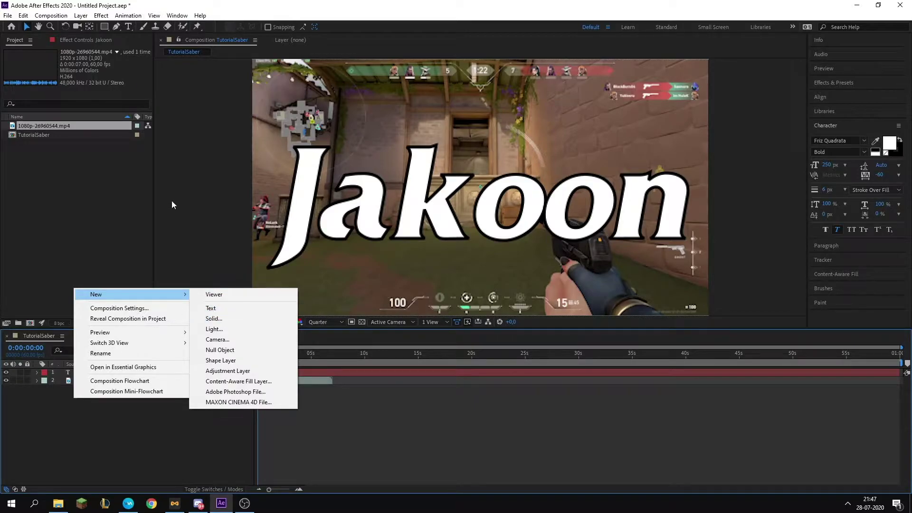
pyautogui.click(81, 16)
pyautogui.moveTo(209, 28)
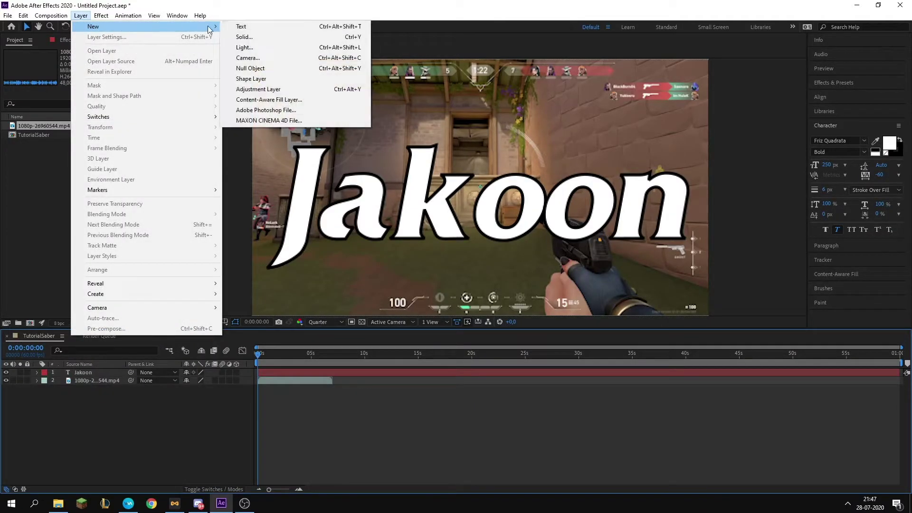
pyautogui.click(244, 37)
pyautogui.write('Saber')
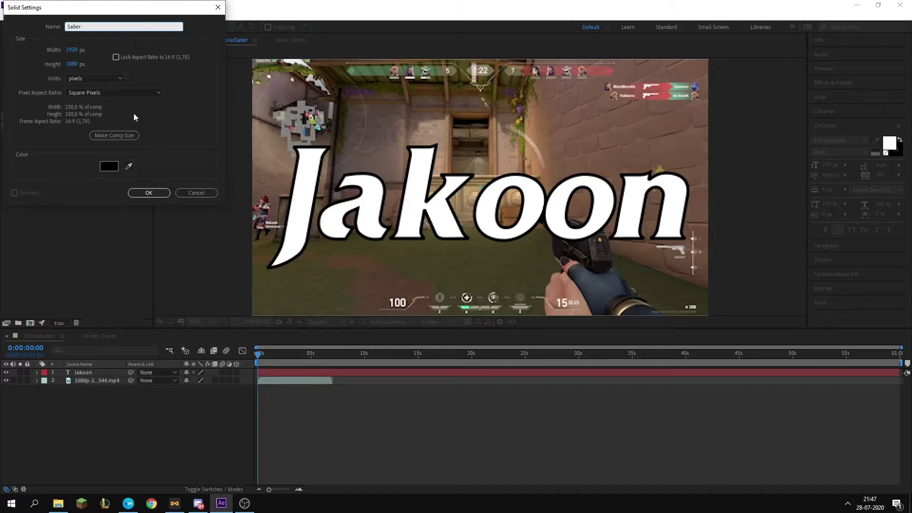
pyautogui.click(128, 165)
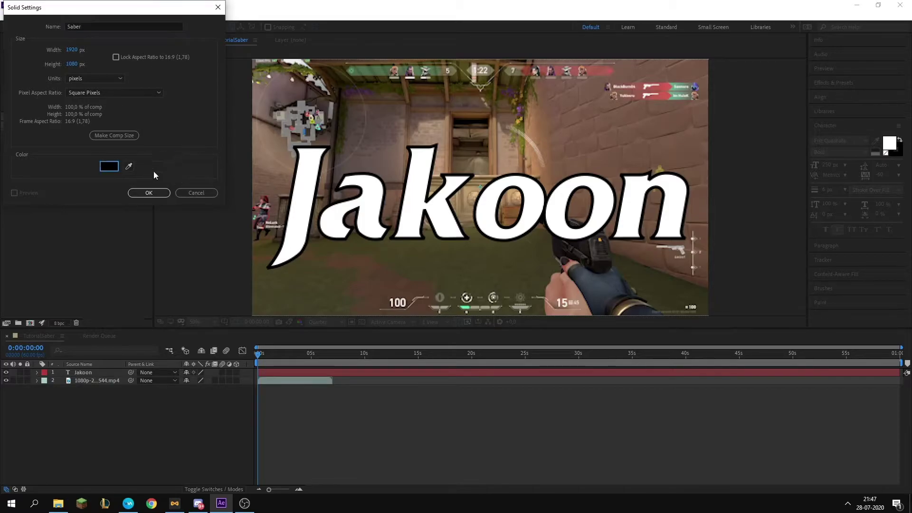
# Confirm the black Saber solid and select its layer in the timeline
pyautogui.click(149, 193)
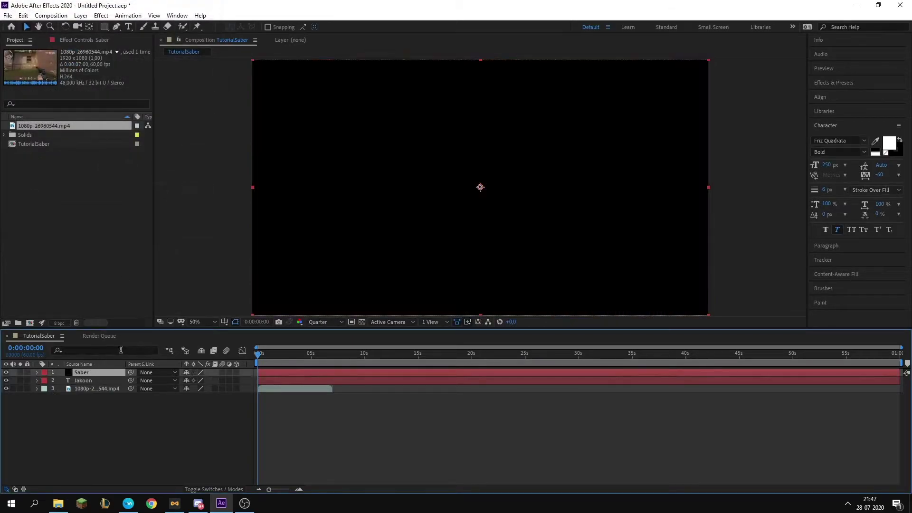
pyautogui.click(93, 380)
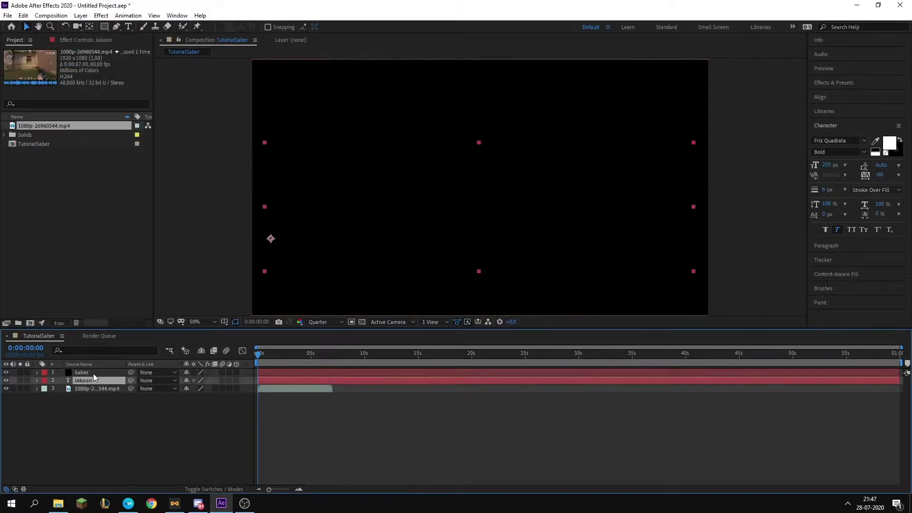
pyautogui.click(96, 372)
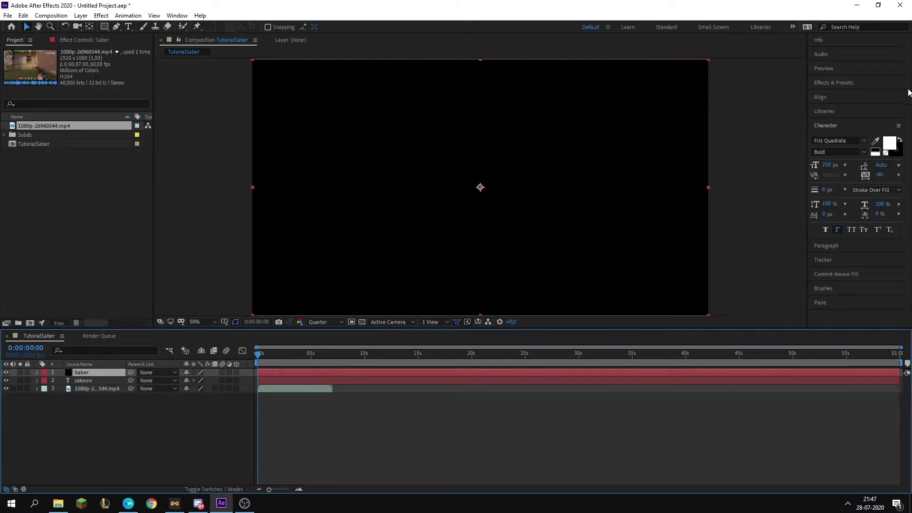
# Search Effects & Presets for 'Saber' and drag the Video Copilot Saber effect onto the Saber layer
pyautogui.click(847, 84)
pyautogui.click(850, 94)
pyautogui.write('Saber')
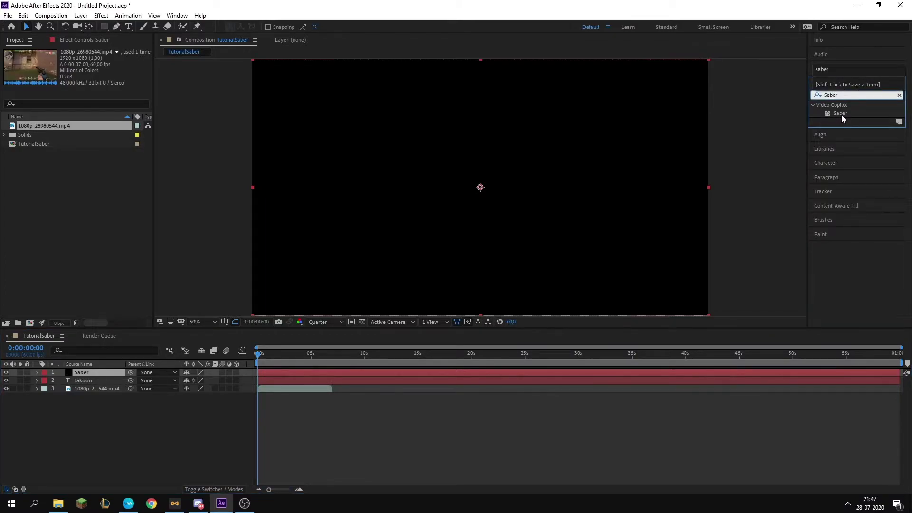
pyautogui.moveTo(841, 115); pyautogui.dragTo(100, 377)
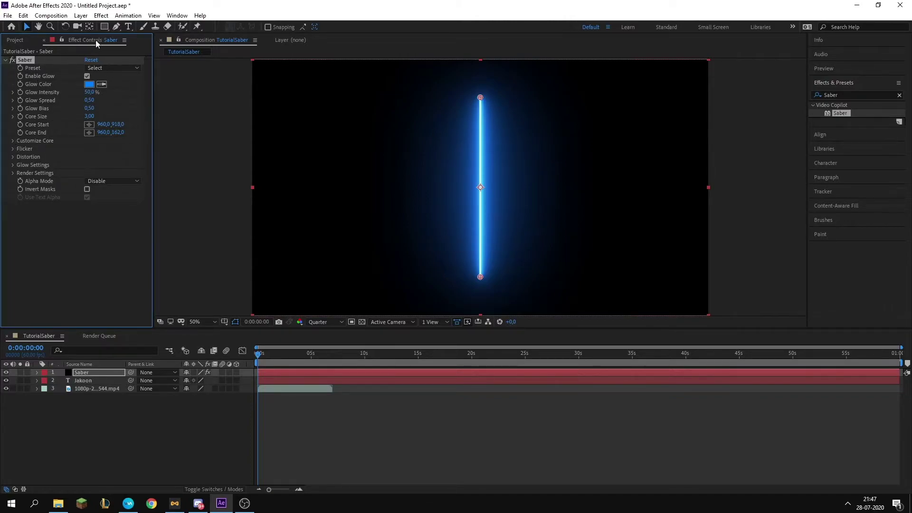
# Under Customize Core, set Saber's Core Type to Text Layer using the Jakoon layer
pyautogui.click(170, 16)
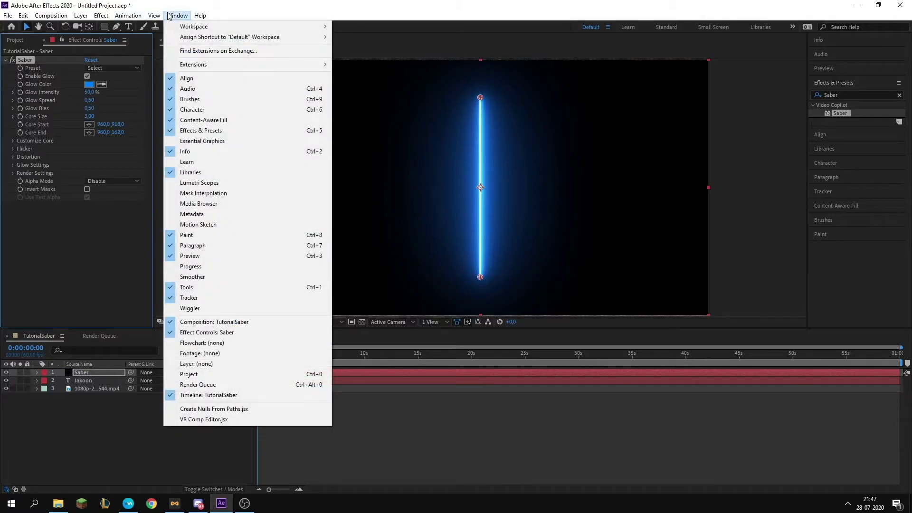
pyautogui.click(190, 322)
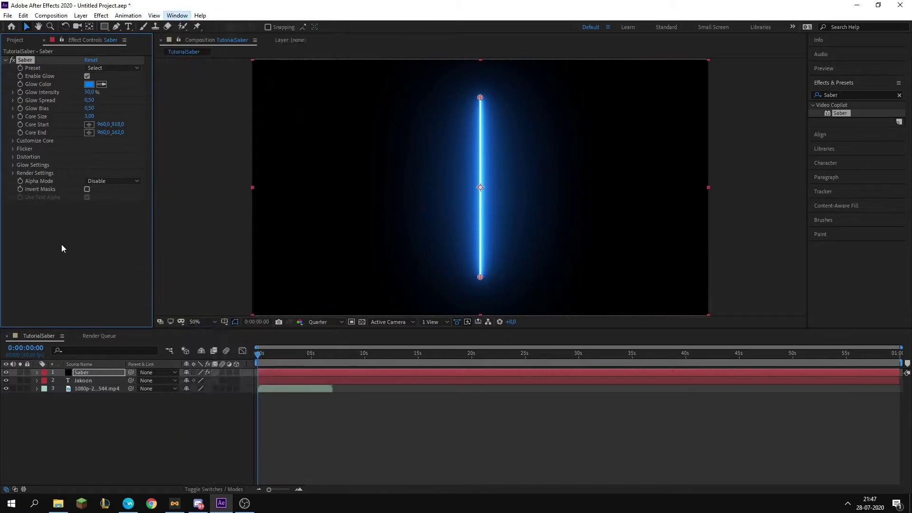
pyautogui.click(13, 141)
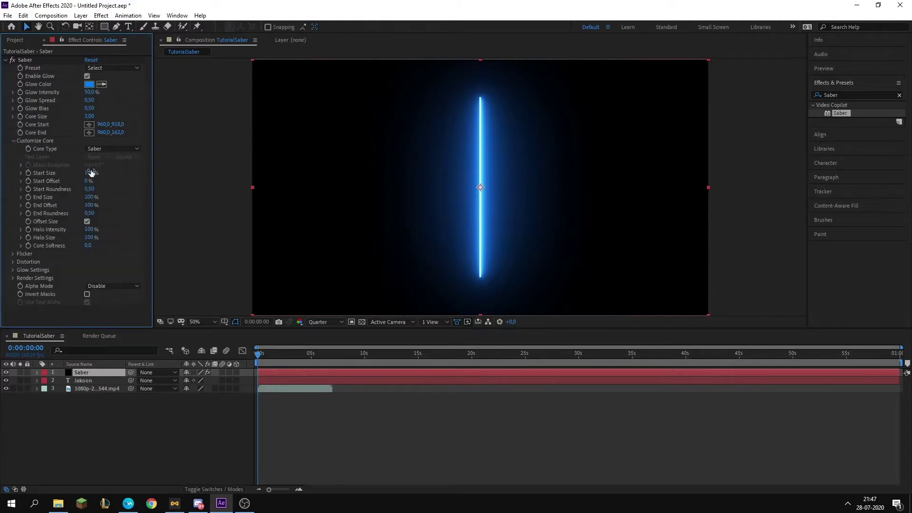
pyautogui.click(104, 149)
pyautogui.click(107, 181)
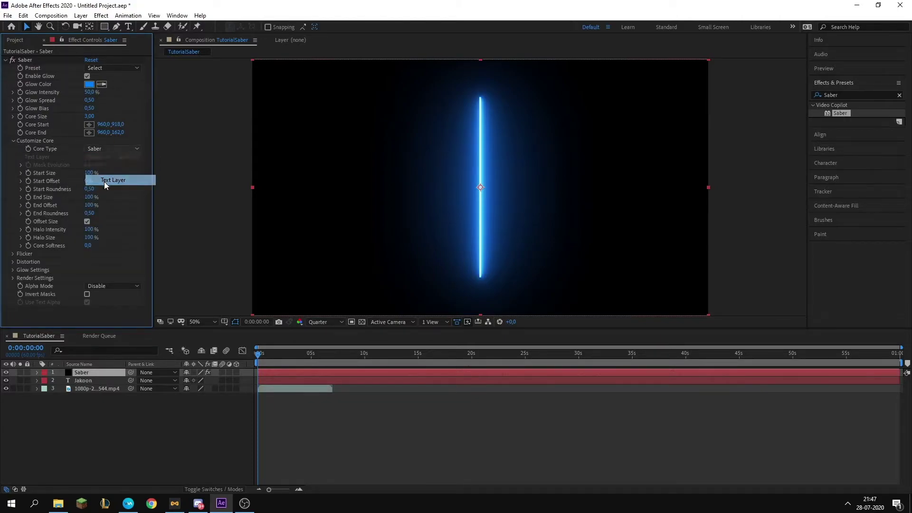
pyautogui.click(104, 158)
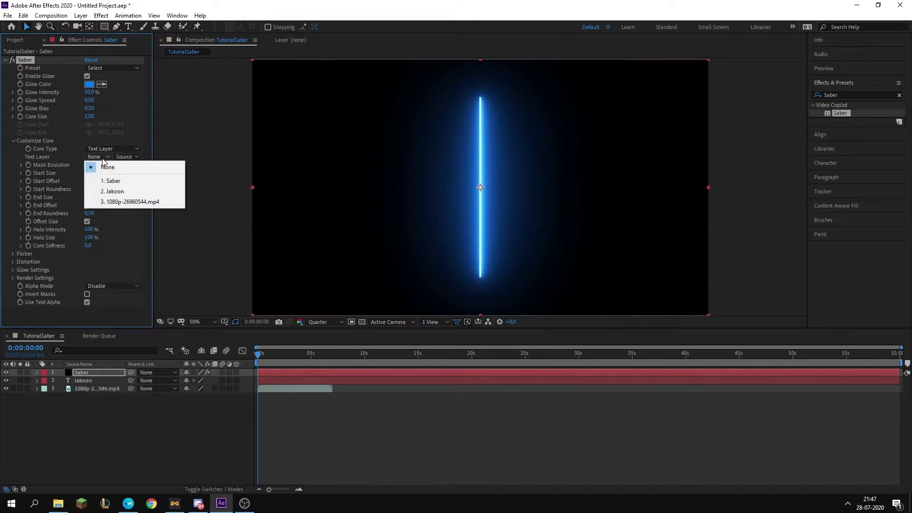
pyautogui.click(128, 191)
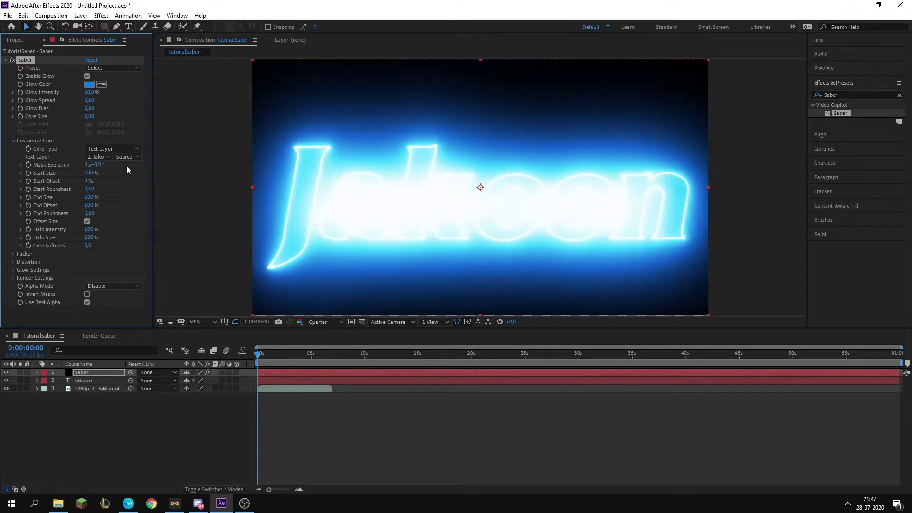
# In Saber's Render Settings, change Composite Settings from Black to Transparent
pyautogui.click(13, 278)
pyautogui.scroll(-2, 28, 237)
pyautogui.click(19, 227)
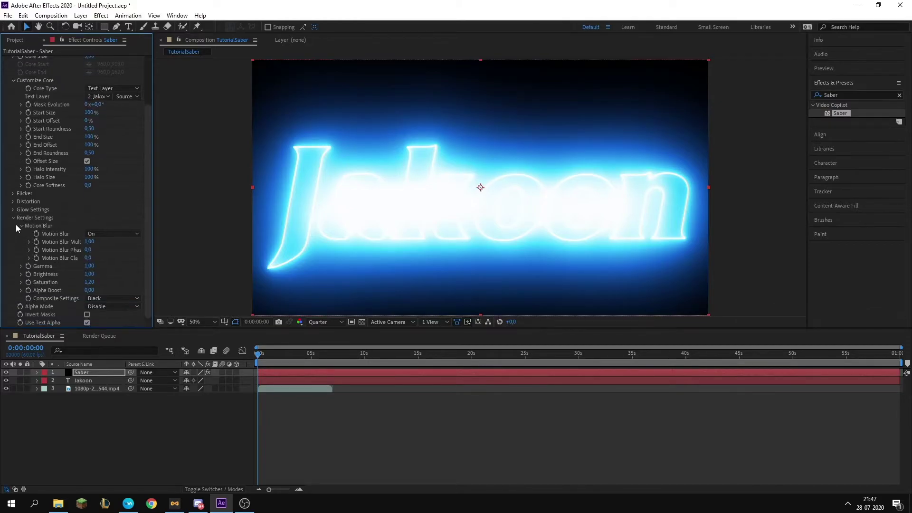
pyautogui.click(108, 299)
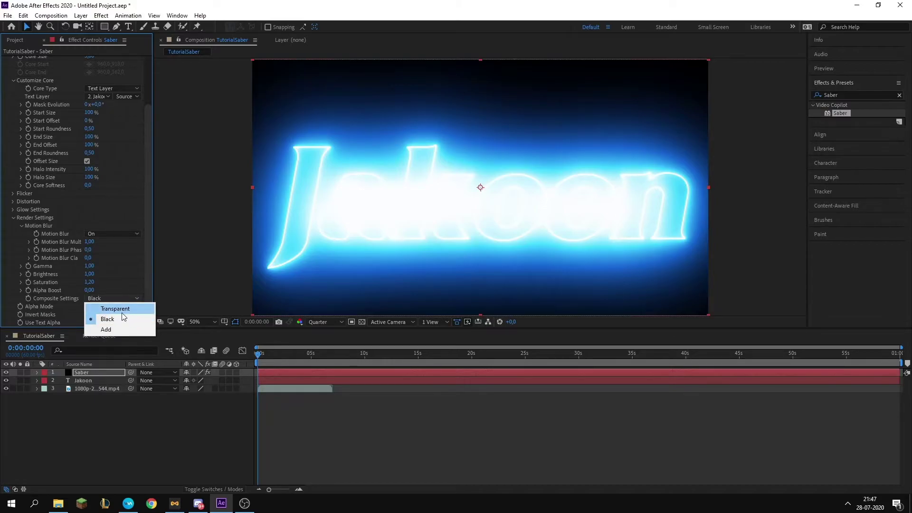
pyautogui.click(116, 310)
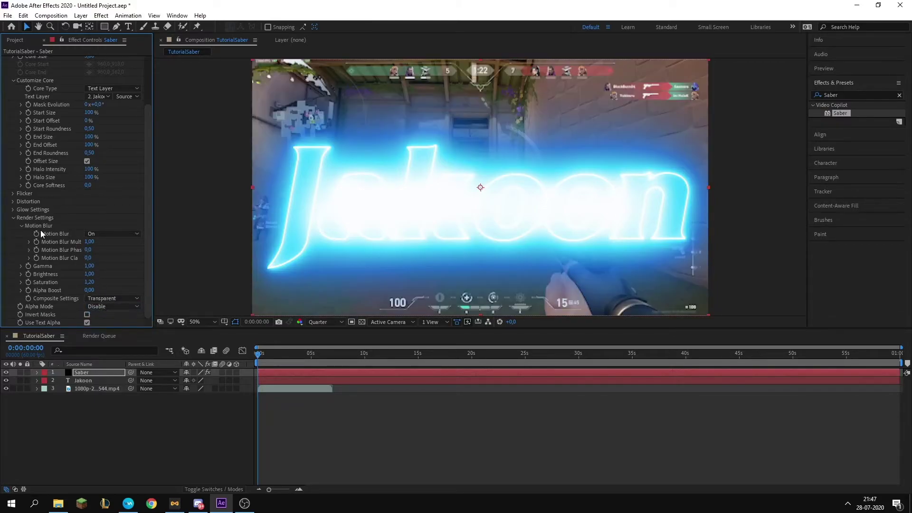
pyautogui.scroll(3, 29, 231)
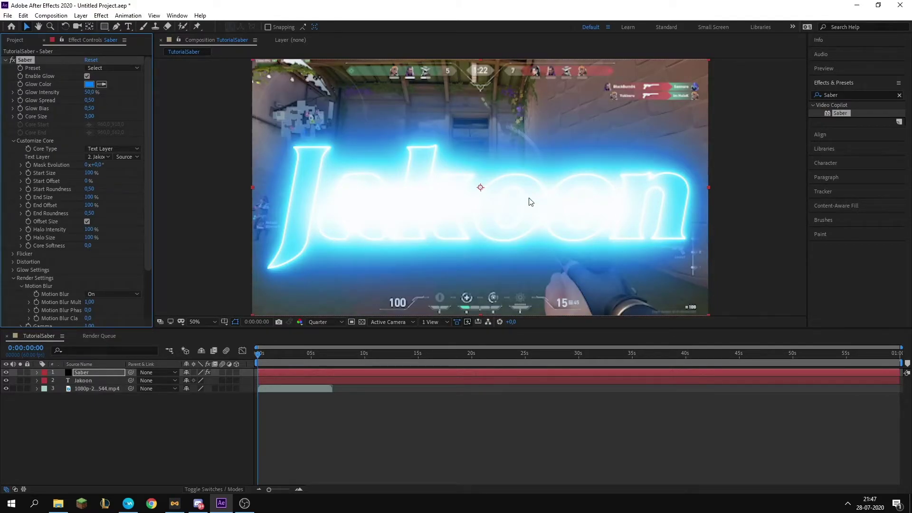
# Try the Core, Ghost and Neon Saber presets, then settle on GhostBuster
pyautogui.click(119, 68)
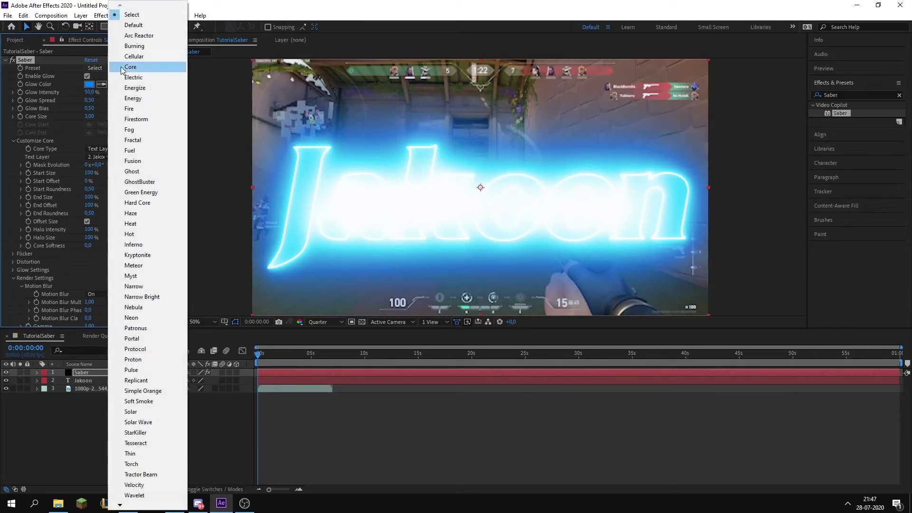
pyautogui.click(129, 70)
pyautogui.click(129, 71)
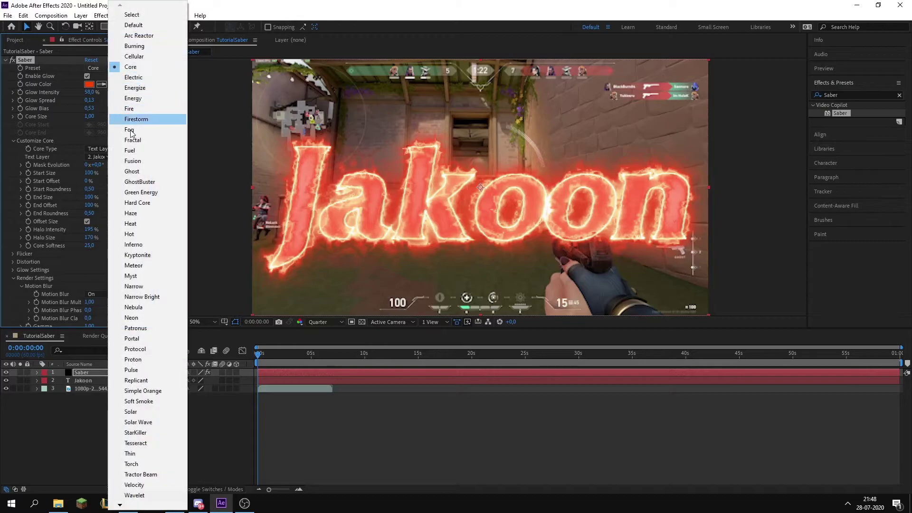
pyautogui.click(130, 171)
pyautogui.click(128, 68)
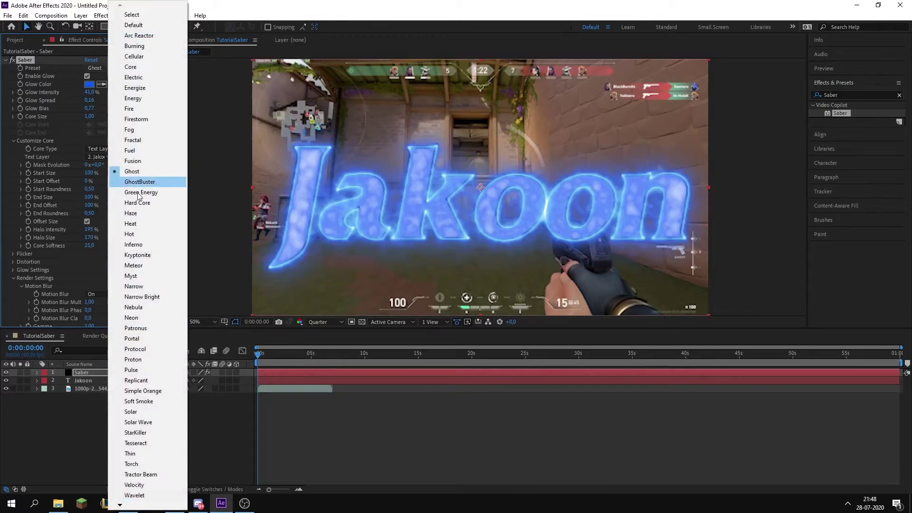
pyautogui.scroll(-5, 119, 504)
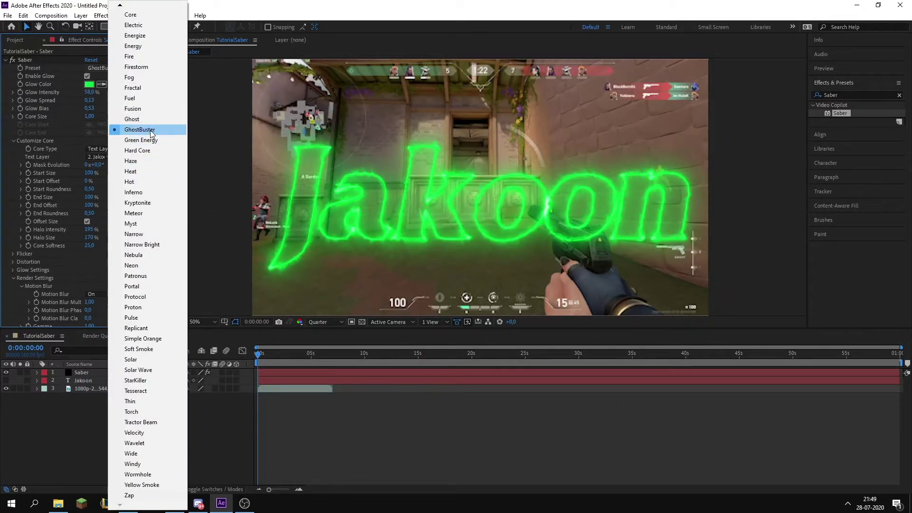
pyautogui.click(132, 265)
pyautogui.click(121, 67)
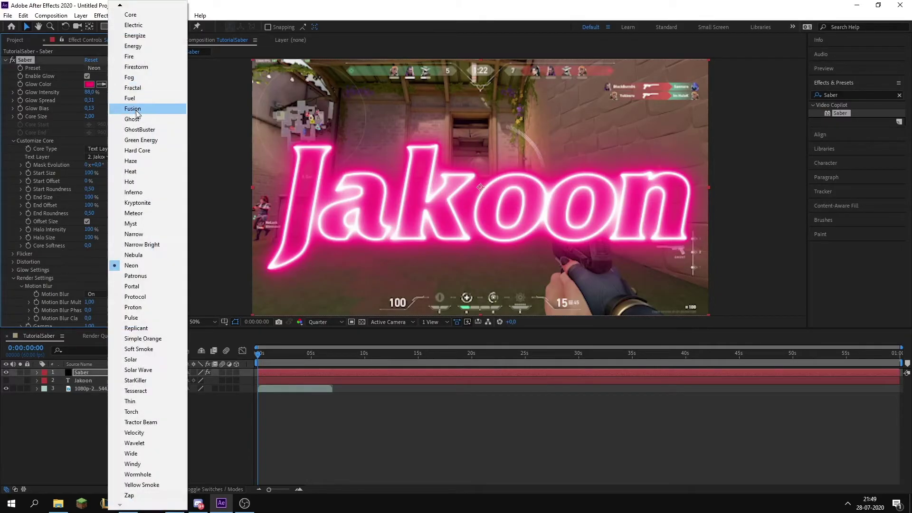
pyautogui.click(138, 130)
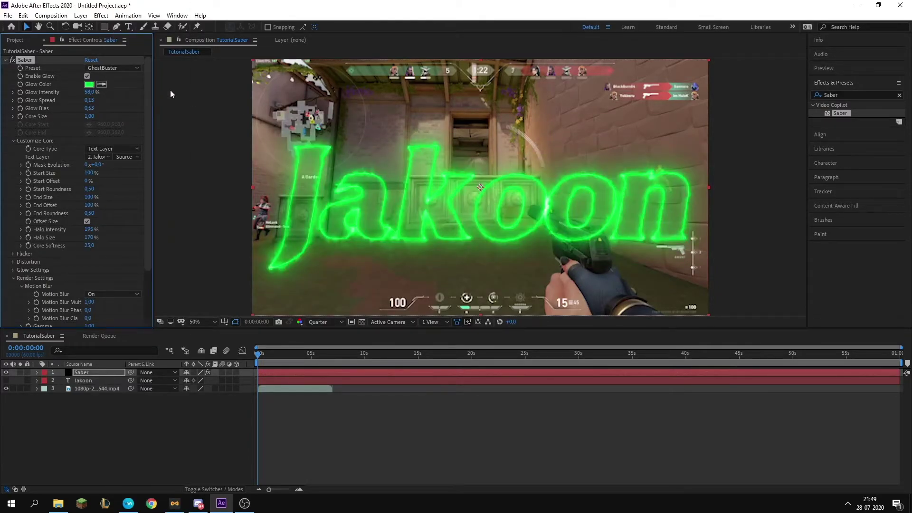
# Select the Saber layer in the timeline
pyautogui.scroll(-2, 126, 190)
pyautogui.scroll(-6, 461, 194)
pyautogui.scroll(5, 462, 195)
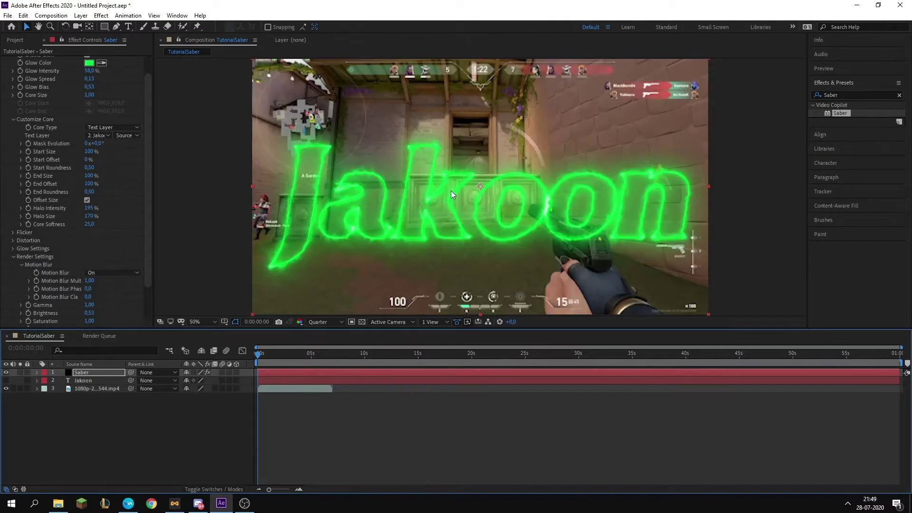
pyautogui.scroll(-2, 451, 190)
pyautogui.scroll(2, 444, 195)
pyautogui.click(264, 372)
pyautogui.scroll(1, 52, 158)
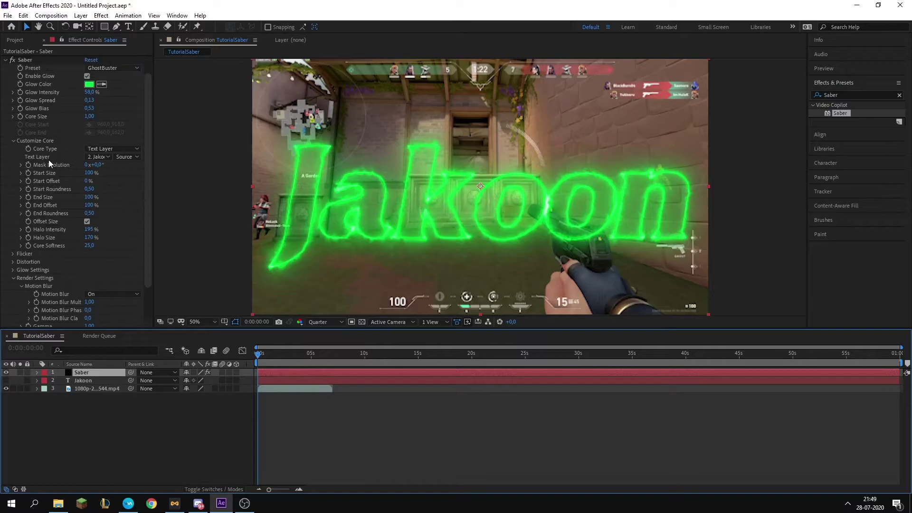
pyautogui.scroll(-1, 48, 160)
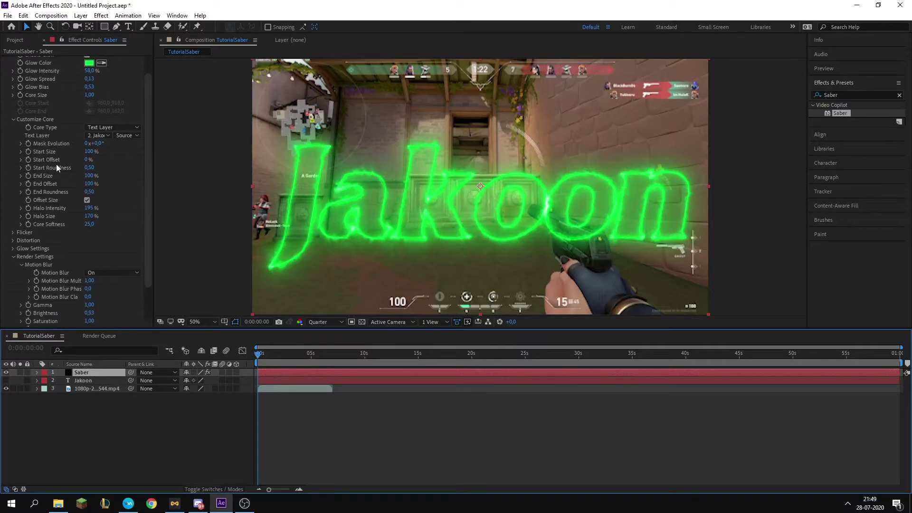
# Set Saber's End Size and End Offset to 5%, then move the playhead to about 2 seconds
pyautogui.click(24, 178)
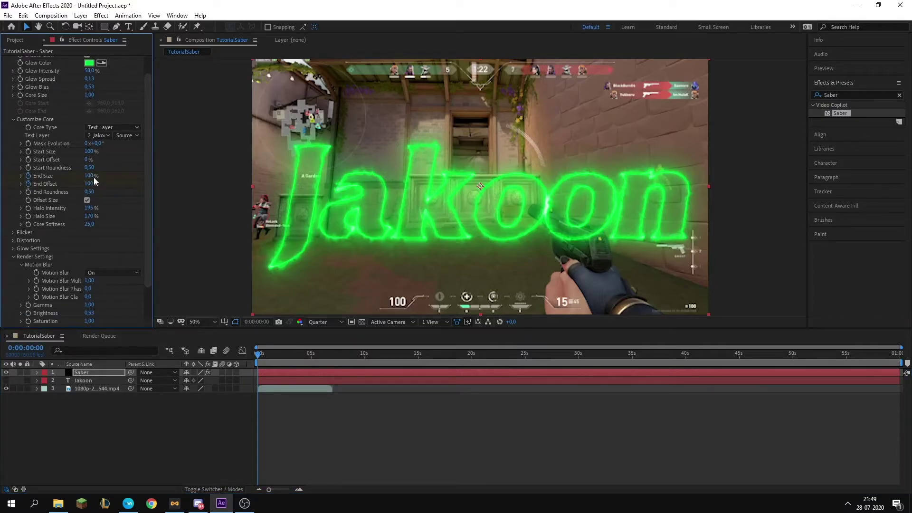
pyautogui.click(90, 176)
pyautogui.write('5')
pyautogui.press('Return')
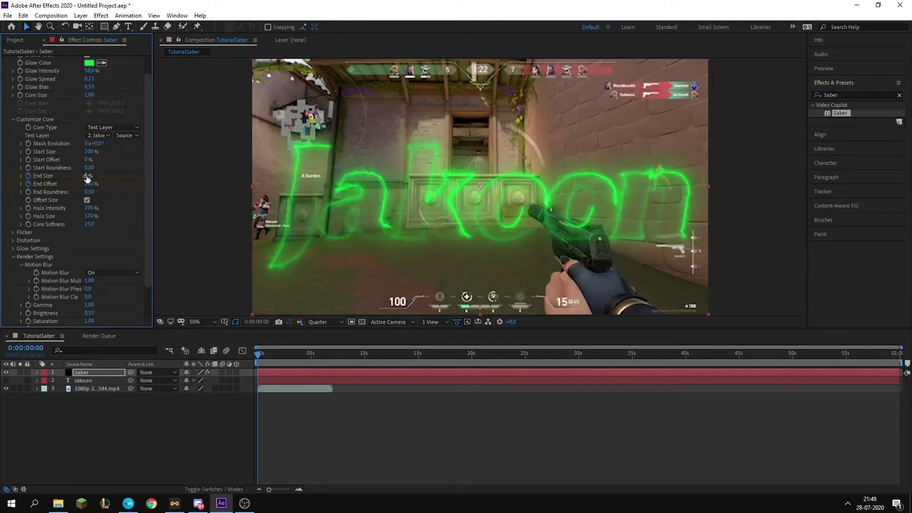
pyautogui.click(89, 184)
pyautogui.write('5')
pyautogui.press('Return')
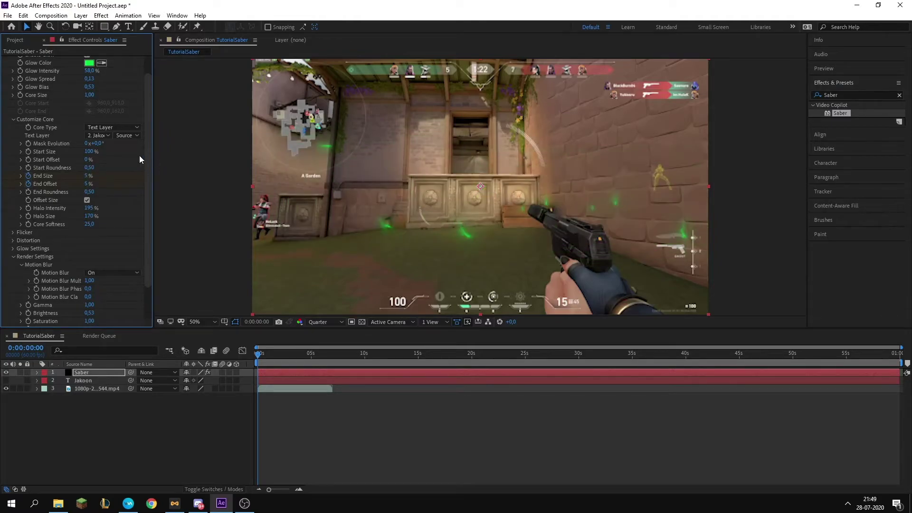
pyautogui.moveTo(362, 354); pyautogui.dragTo(343, 364)
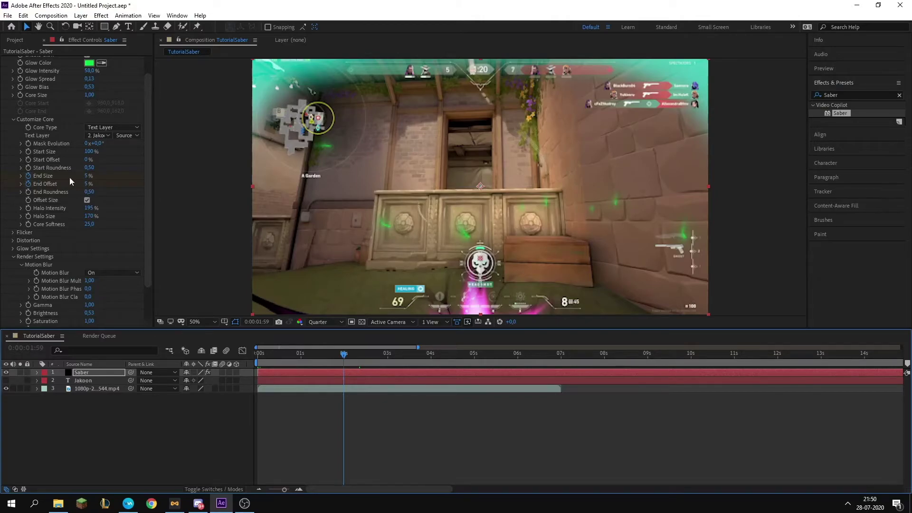
# At 0:00:01:59 set End Size to 95% and End Offset to 100%, then move past five seconds
pyautogui.click(87, 175)
pyautogui.write('100')
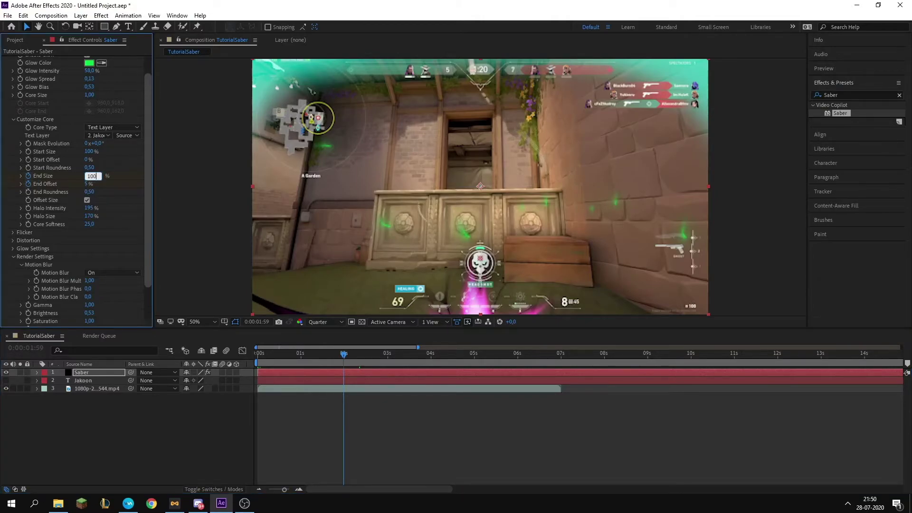
pyautogui.write('5')
pyautogui.press('Tab')
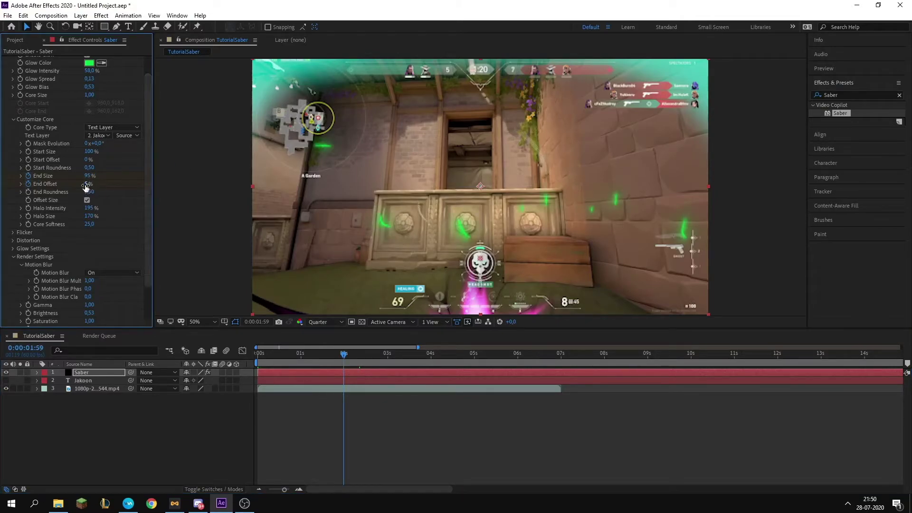
pyautogui.write('100')
pyautogui.press('Return')
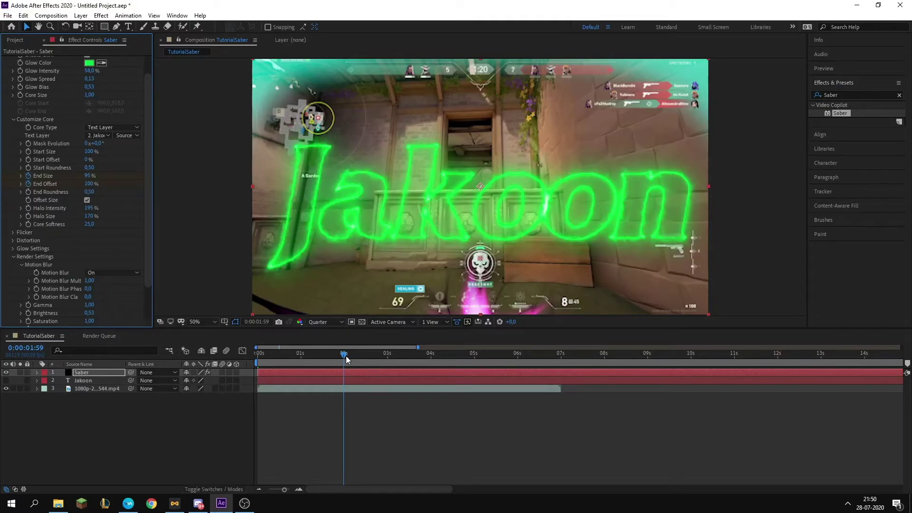
pyautogui.moveTo(345, 356); pyautogui.dragTo(534, 362)
# Near 0:00:06:22, set End Size and End Offset to 0%, then return to the start
pyautogui.click(90, 176)
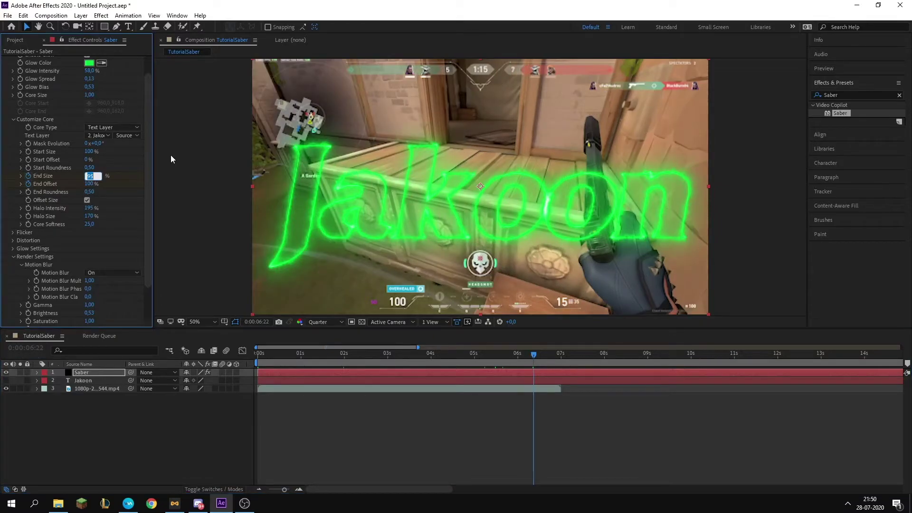
pyautogui.press('Return')
pyautogui.click(89, 184)
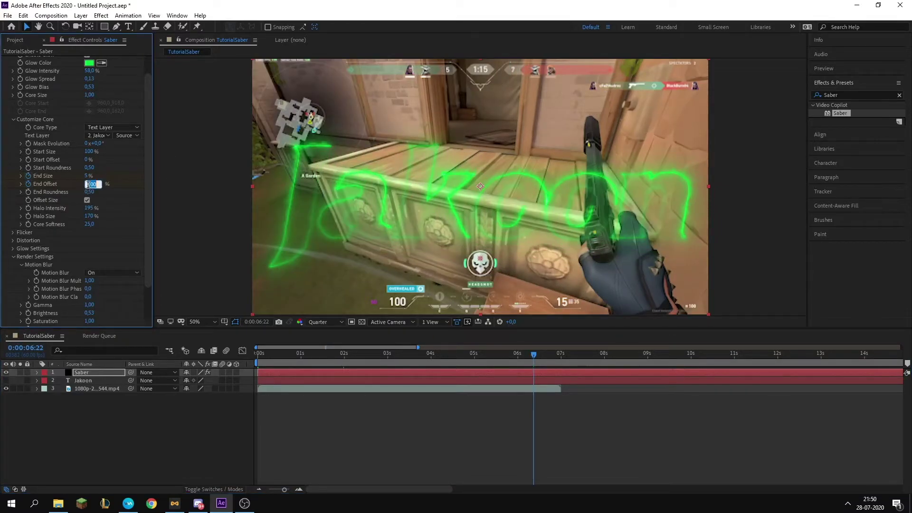
pyautogui.write('5')
pyautogui.press('Return')
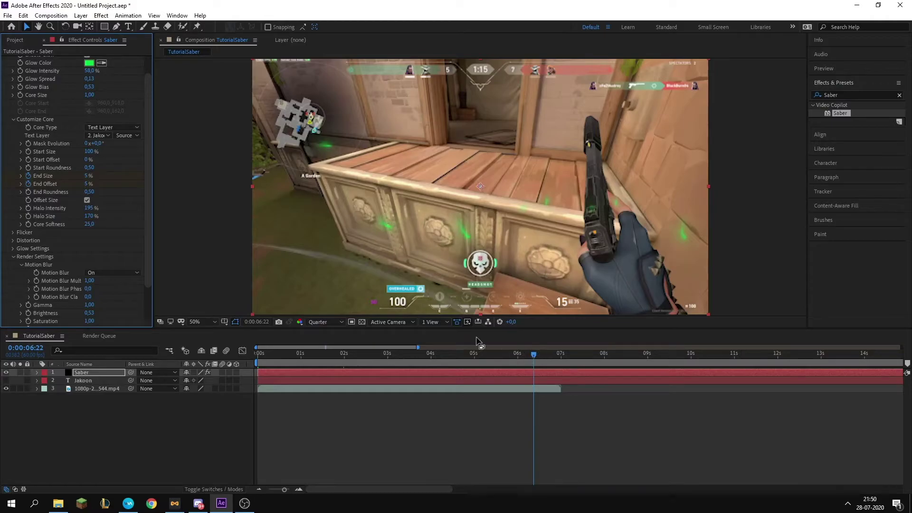
pyautogui.click(87, 184)
pyautogui.write('0')
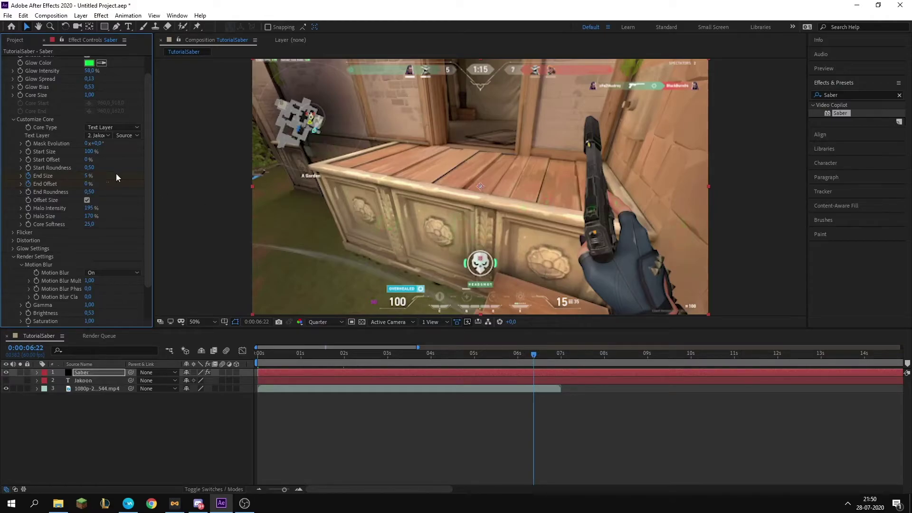
pyautogui.click(87, 176)
pyautogui.write('0')
pyautogui.press('Return')
pyautogui.moveTo(535, 356); pyautogui.dragTo(258, 356)
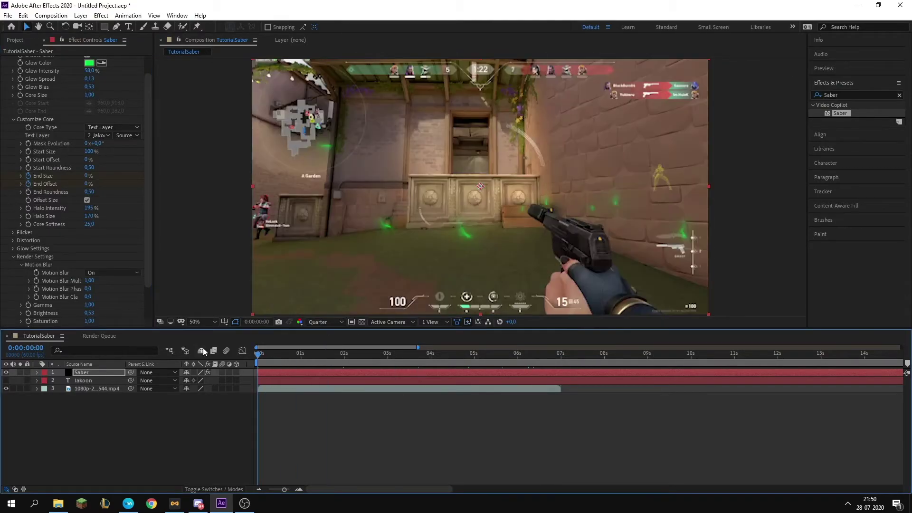
# Set the preview resolution to Full and preview the animation
pyautogui.click(327, 322)
pyautogui.click(320, 345)
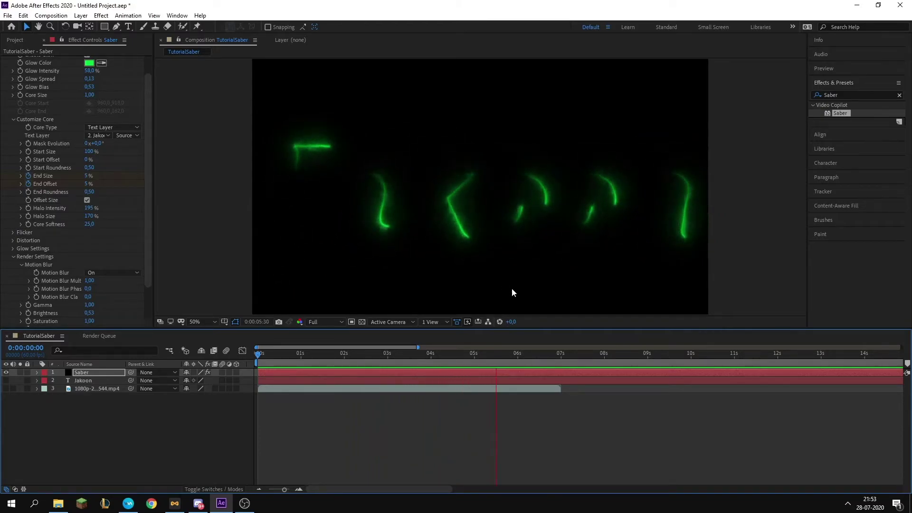
pyautogui.press('space')
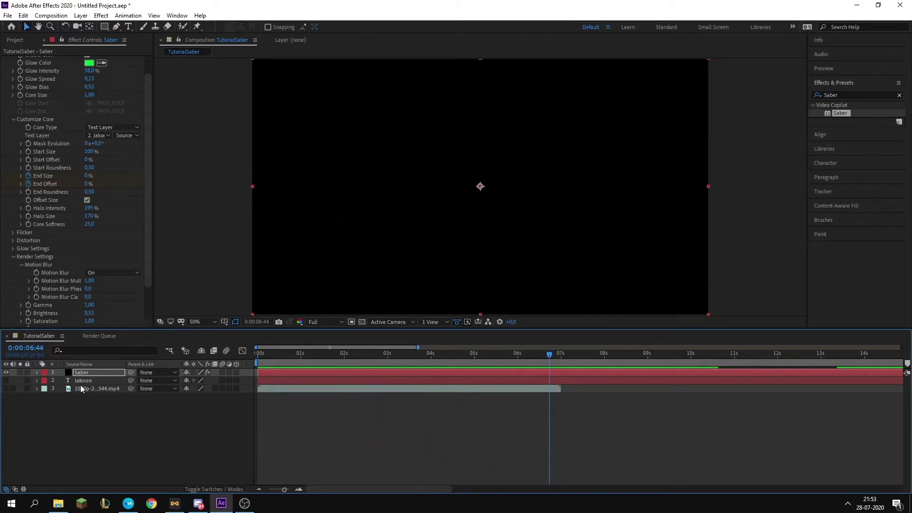
# Delete the late End Size and End Offset keyframes near 6.7 seconds
pyautogui.click(37, 373)
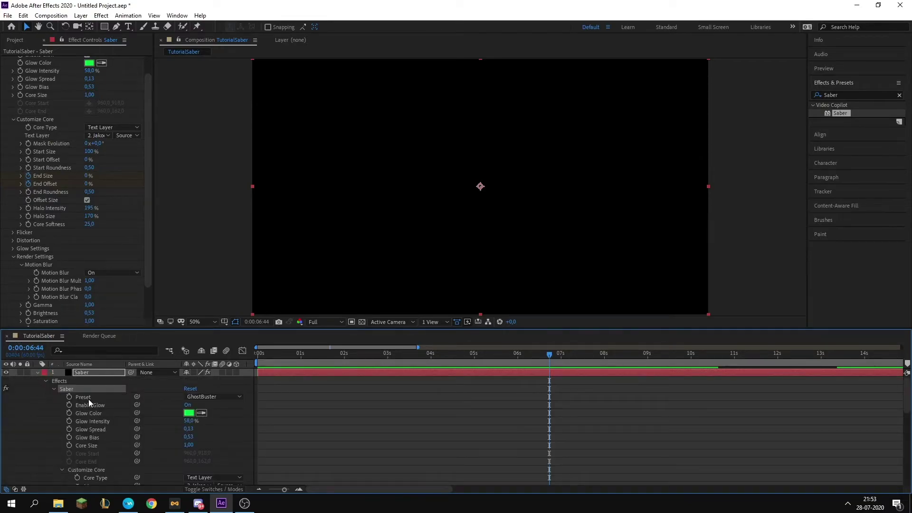
pyautogui.scroll(-5, 89, 403)
pyautogui.click(531, 404)
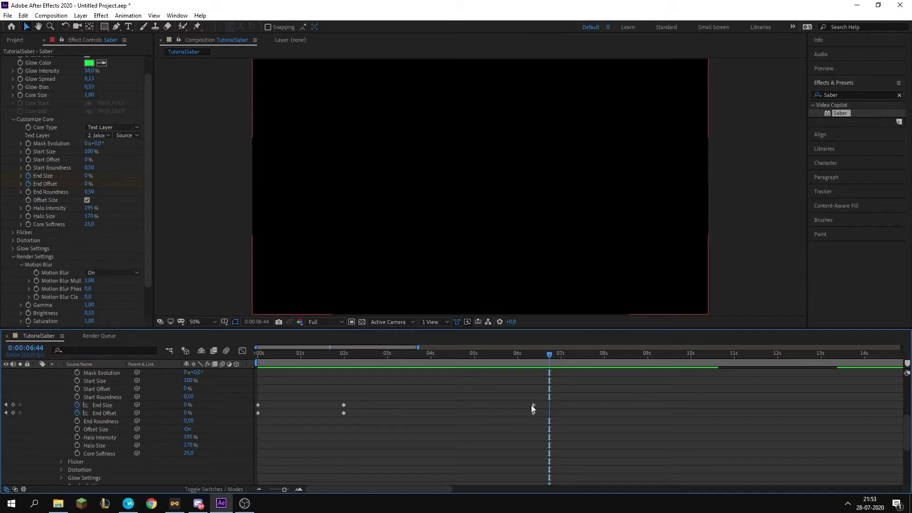
pyautogui.click(533, 405)
pyautogui.keyDown('shift'); pyautogui.click(533, 412); pyautogui.keyUp('shift')
pyautogui.press('Delete')
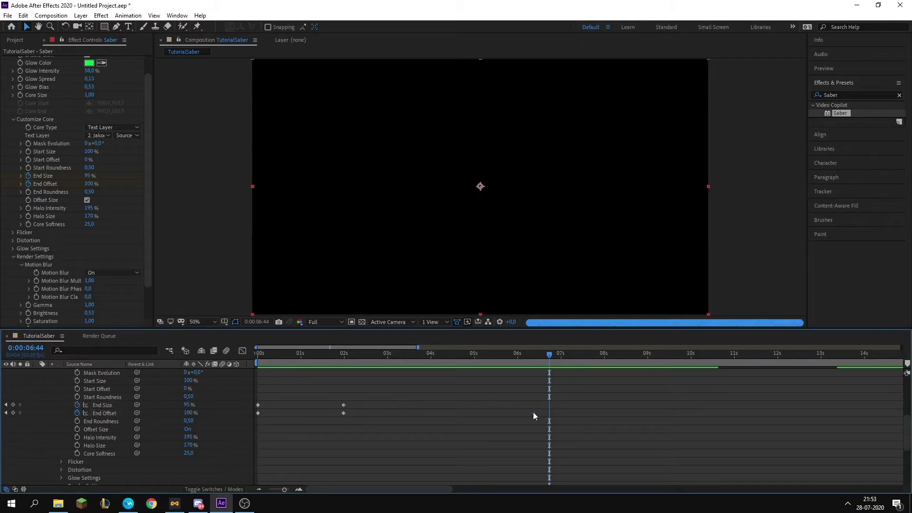
# Preview the animation again from the start
pyautogui.moveTo(549, 355); pyautogui.dragTo(235, 372)
pyautogui.press('space')
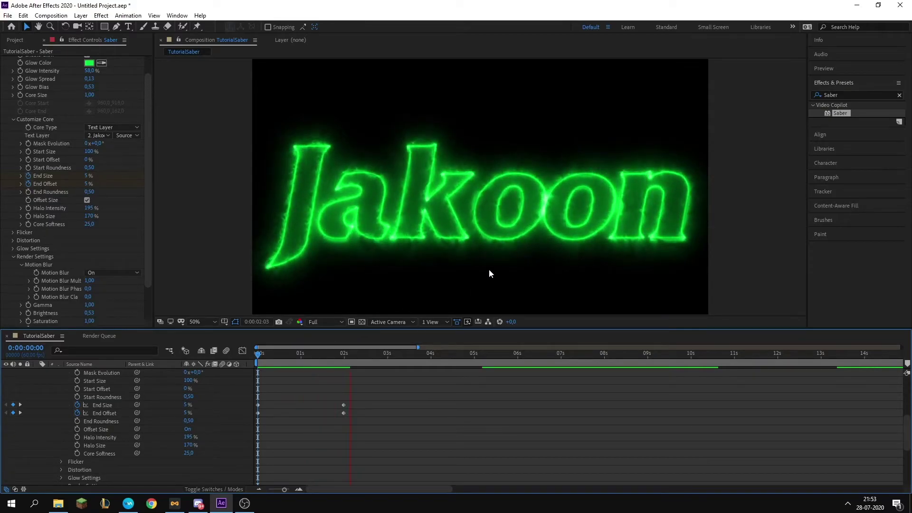
pyautogui.scroll(3, 376, 376)
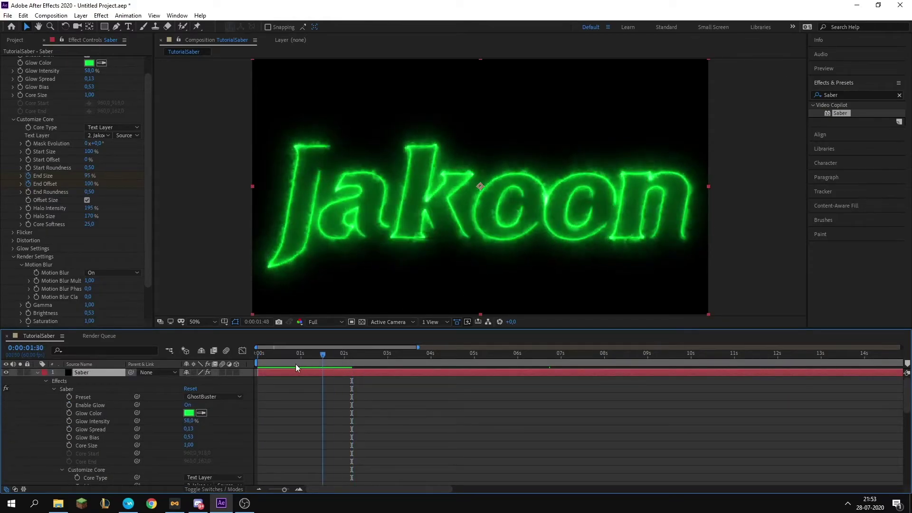
pyautogui.press('space')
pyautogui.scroll(-2, 266, 409)
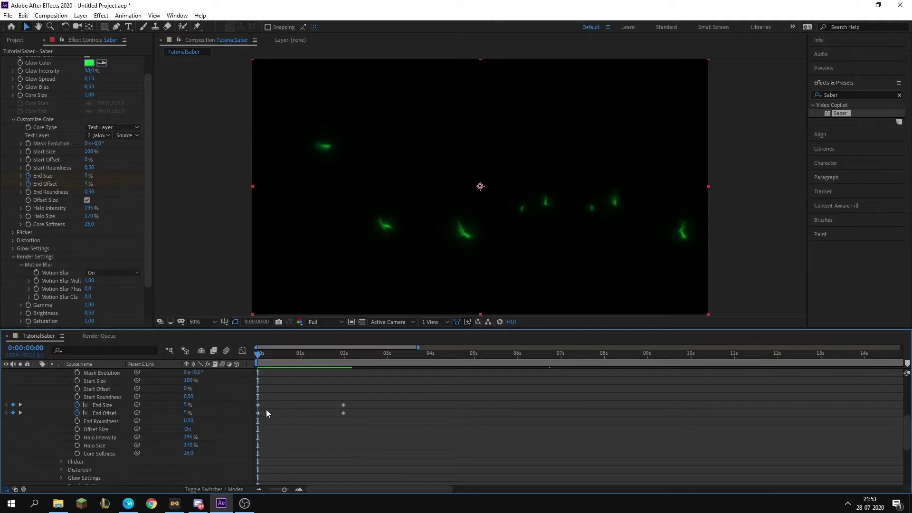